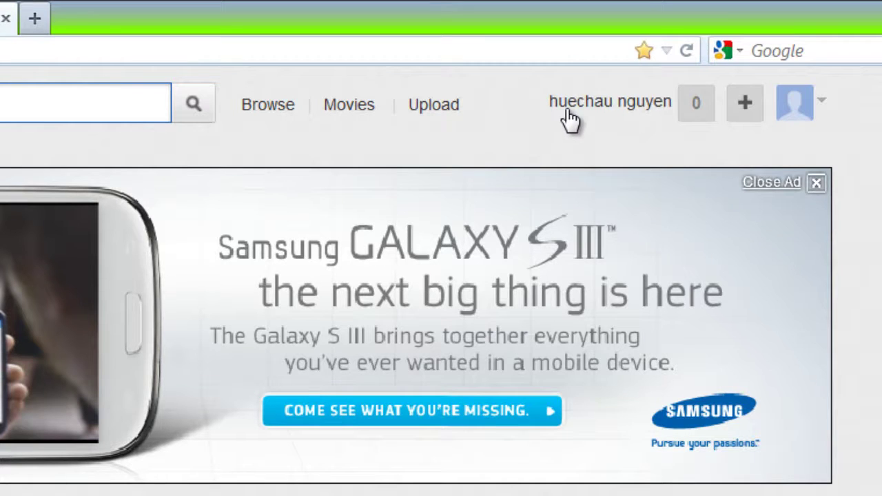
Step: Open YouTube's Upload page to choose a video from the computer
click(433, 122)
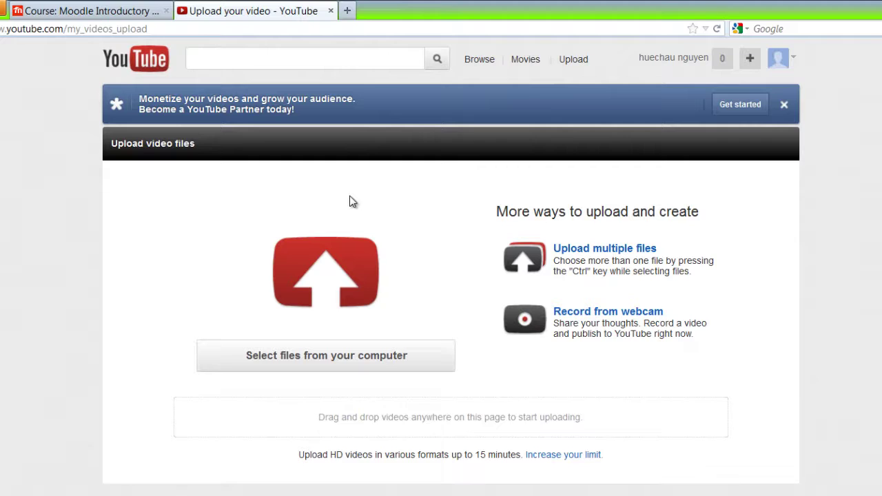
Step: Upload add_movie_storybird.mp4 from camtasia projects > moodle introductory course > add_movie_storybird
click(321, 355)
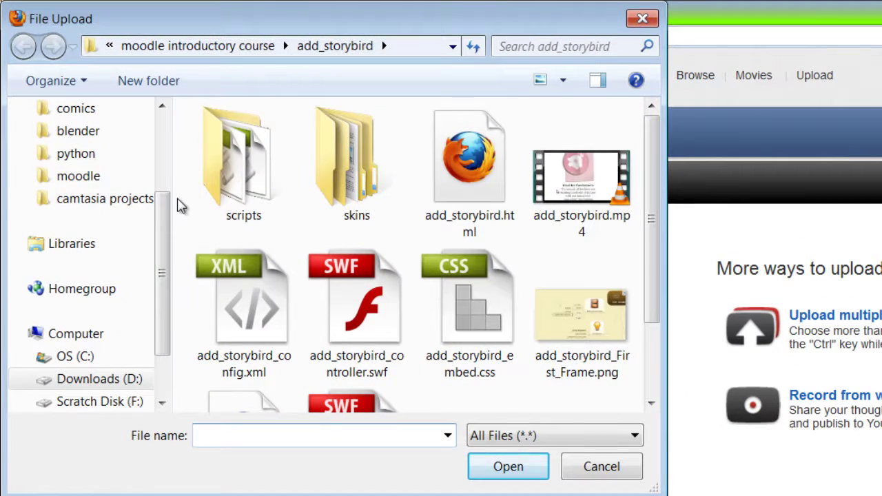
click(119, 200)
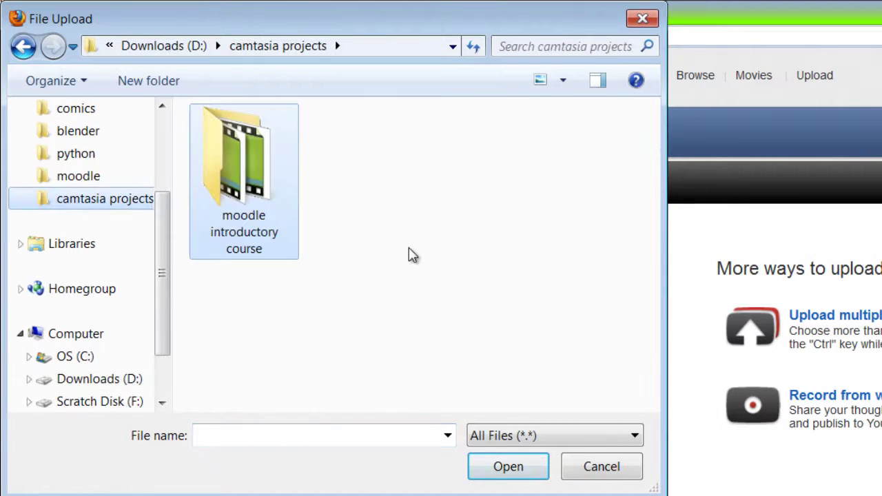
double_click(252, 199)
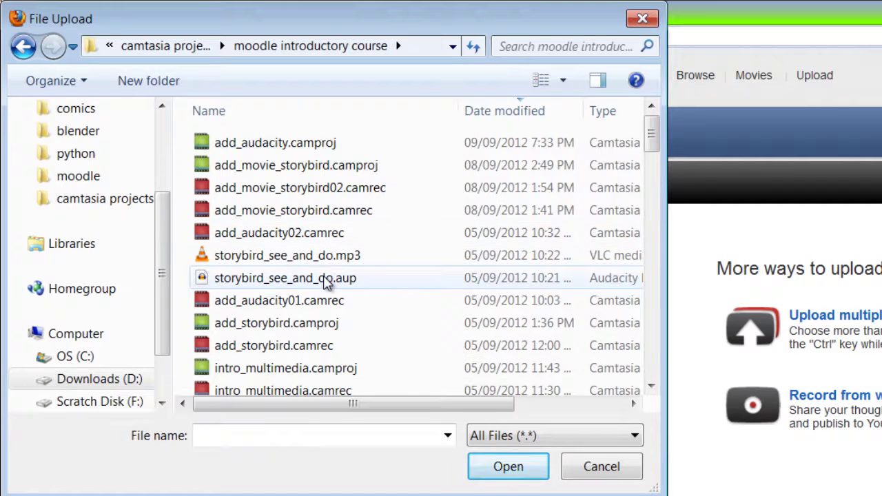
scroll(326, 282, down, 3)
scroll(325, 282, down, 1)
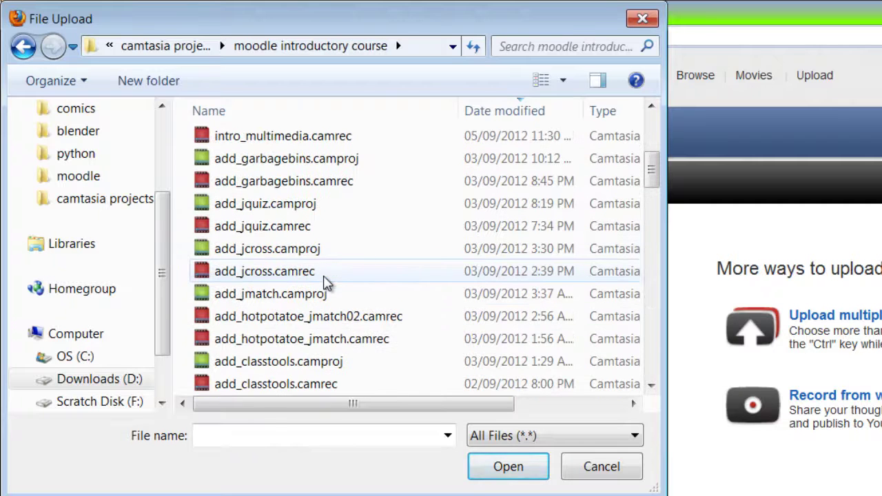
click(400, 112)
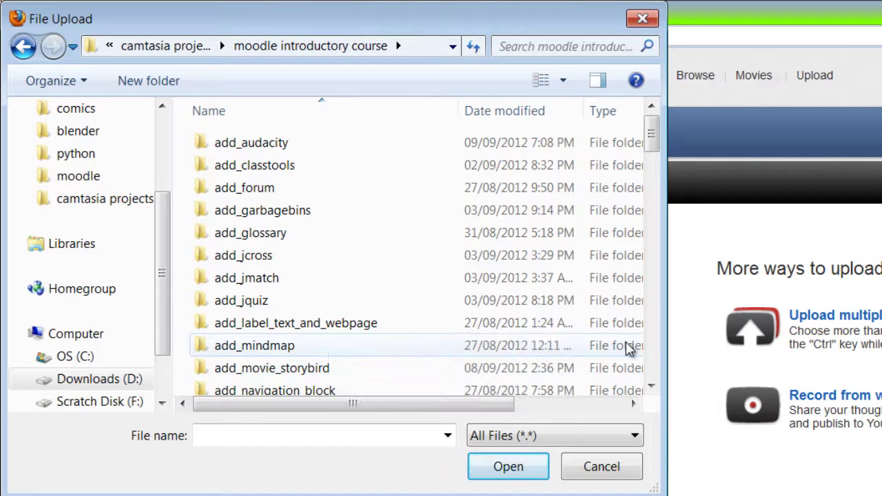
double_click(252, 370)
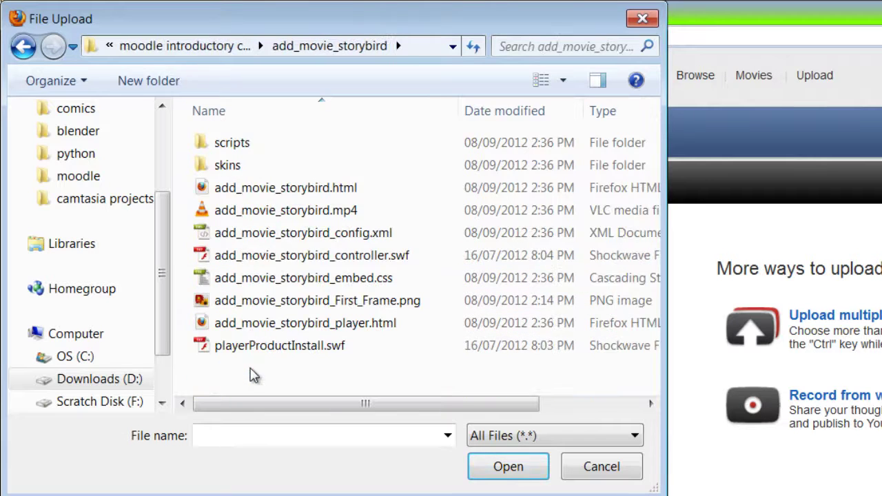
click(275, 221)
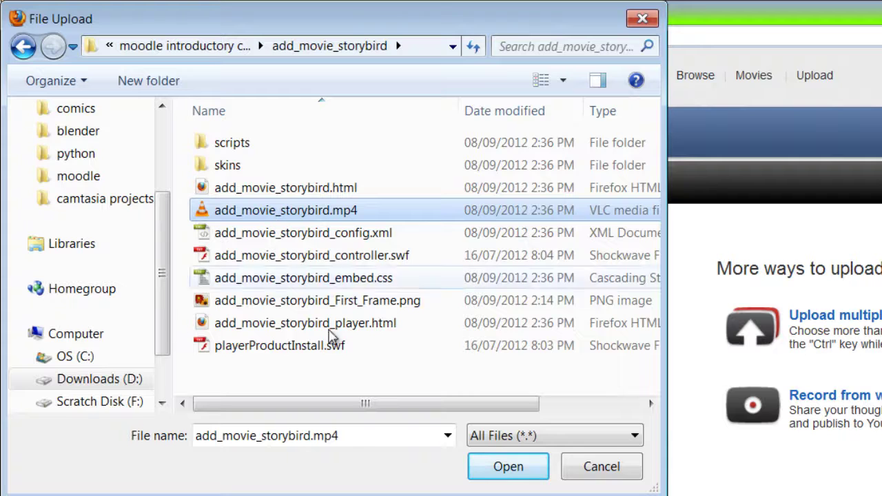
click(508, 473)
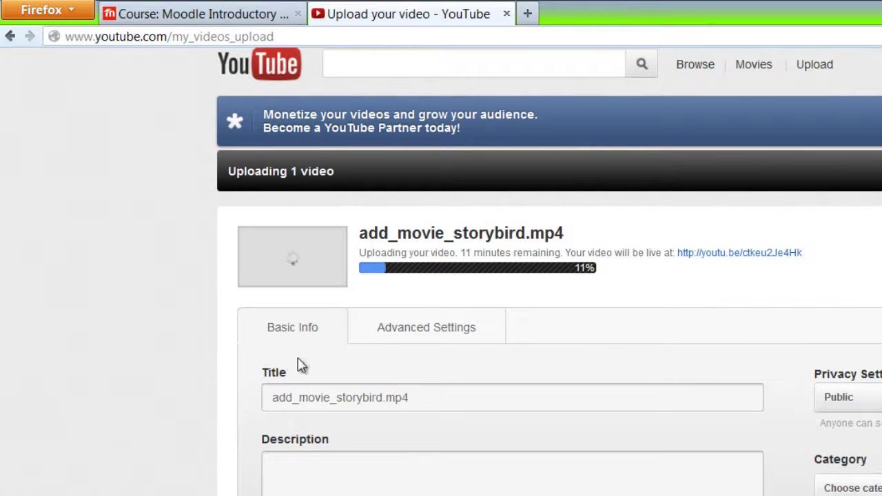
Step: Change the video title to 'add movie storybird in moodle 1.9'
scroll(300, 381, down, 2)
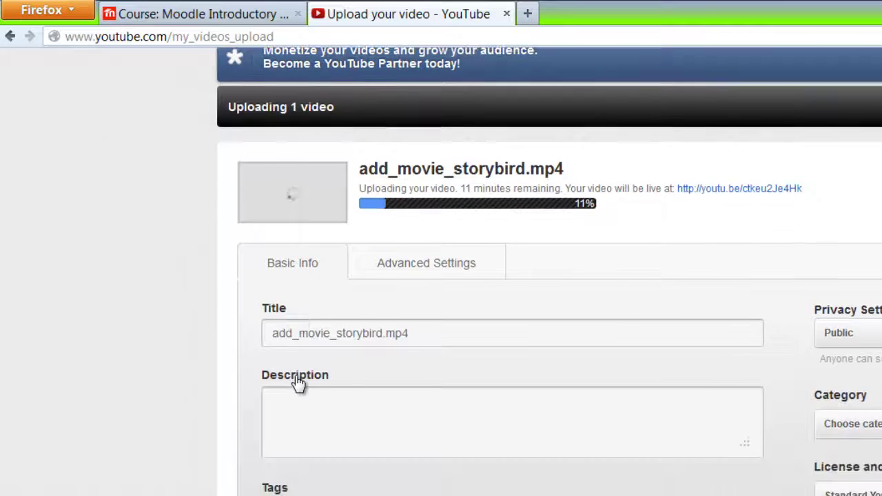
click(295, 336)
key(Delete)
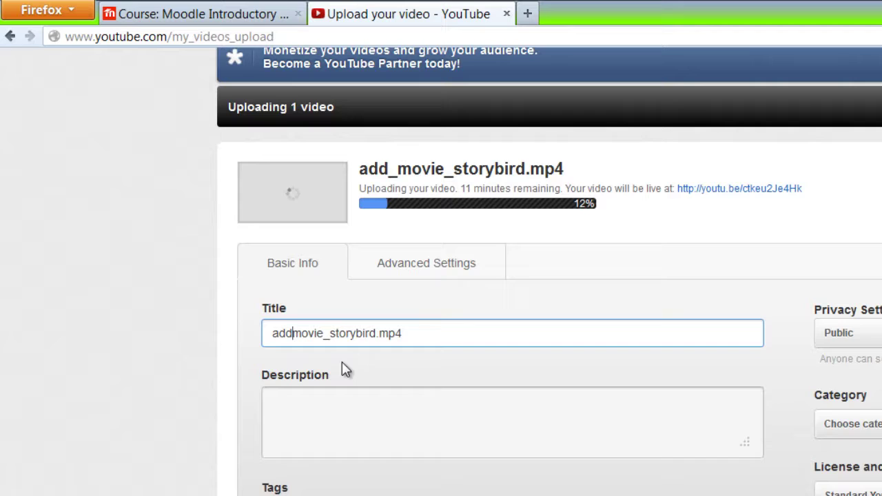
key(Right)
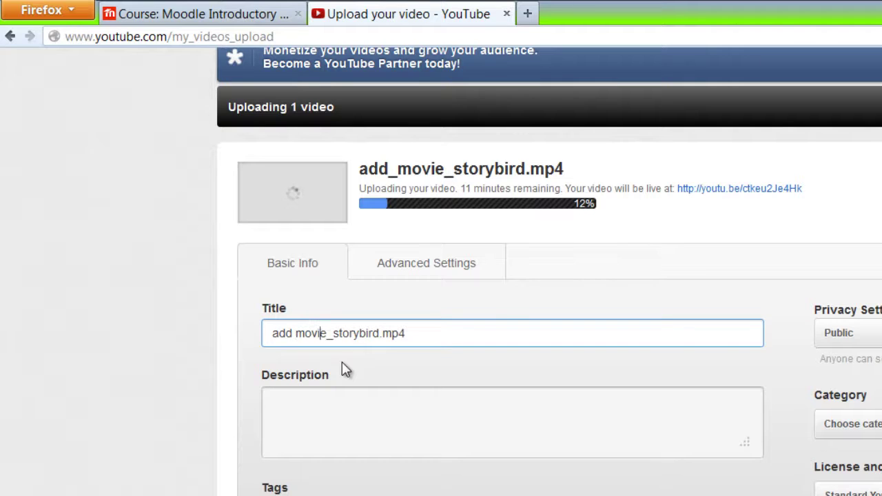
key(Delete)
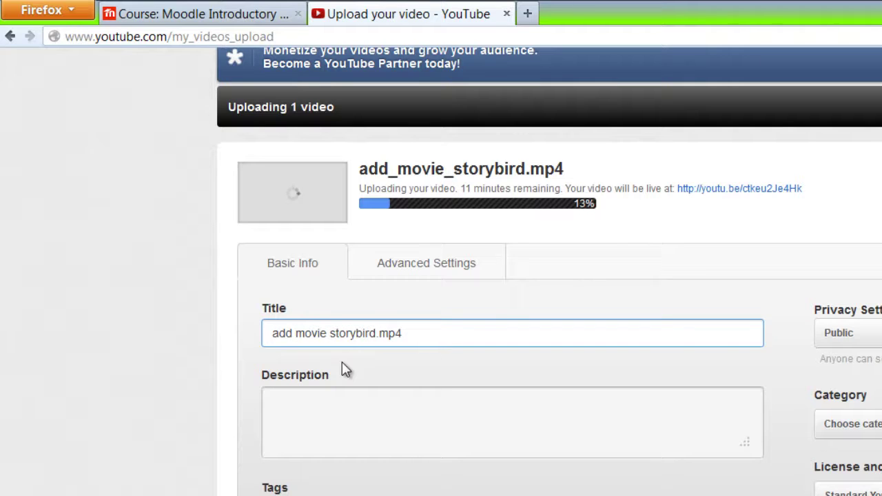
key(Right)
key(Right)
key(Right)
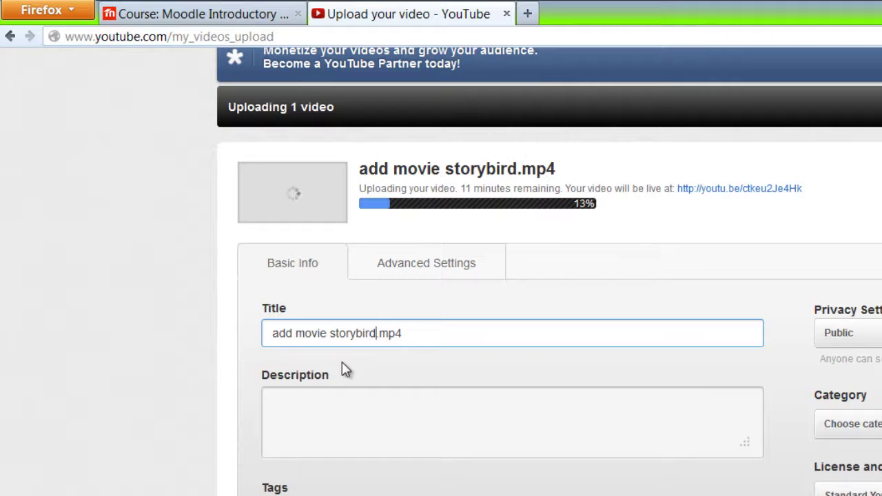
key(Delete)
key(Delete)
key(Delete)
text(in m)
text(oodle 1.9)
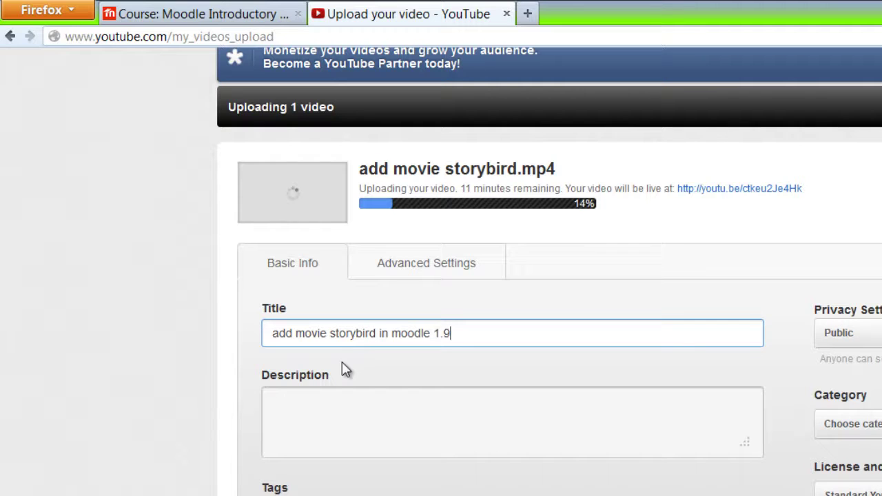
Step: Paste the tutorial-series description and add tags 'moodle tutorial add movie in youtube'
click(336, 396)
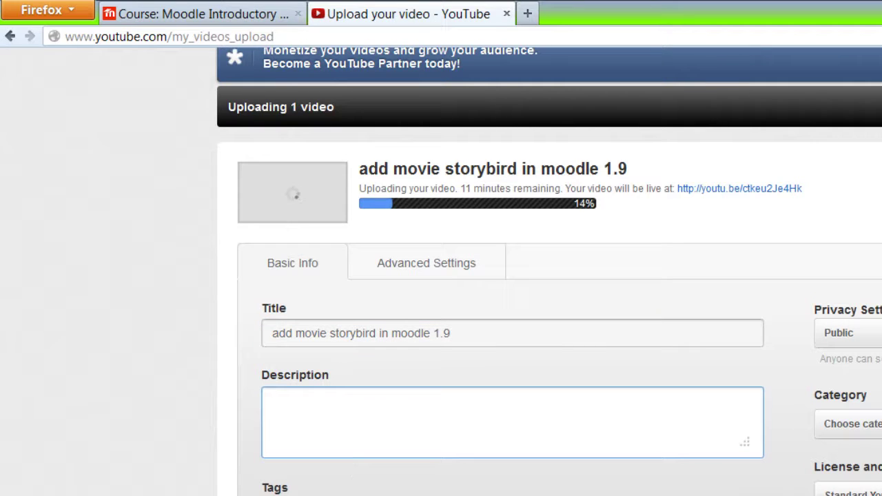
text(A series of Tutorials on using Moodle by starting from a blank course to building an attractive, and interactive Moodle website)
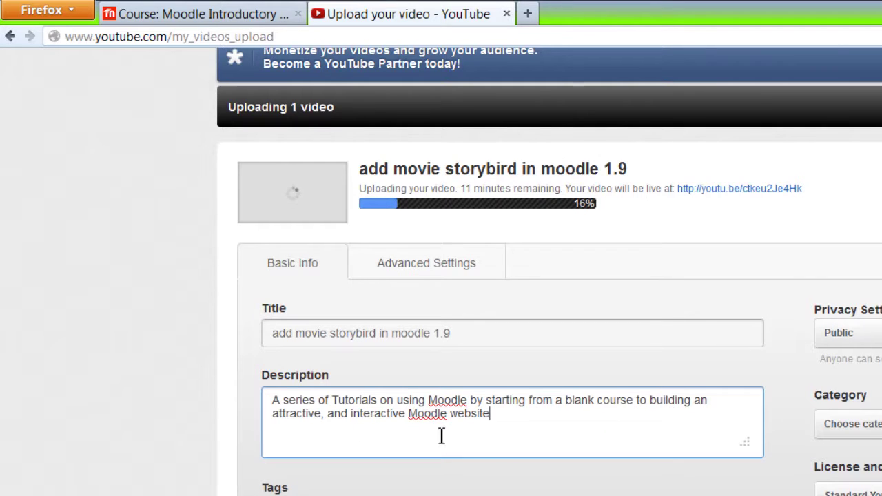
click(492, 495)
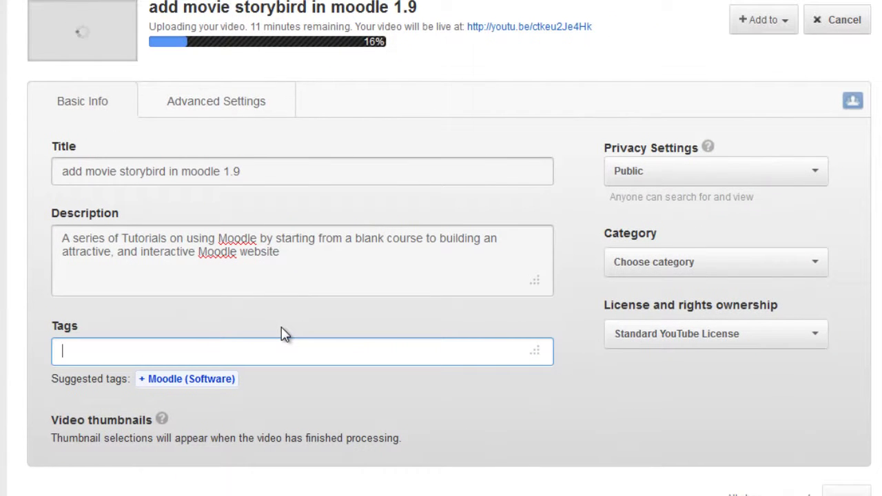
text(moo)
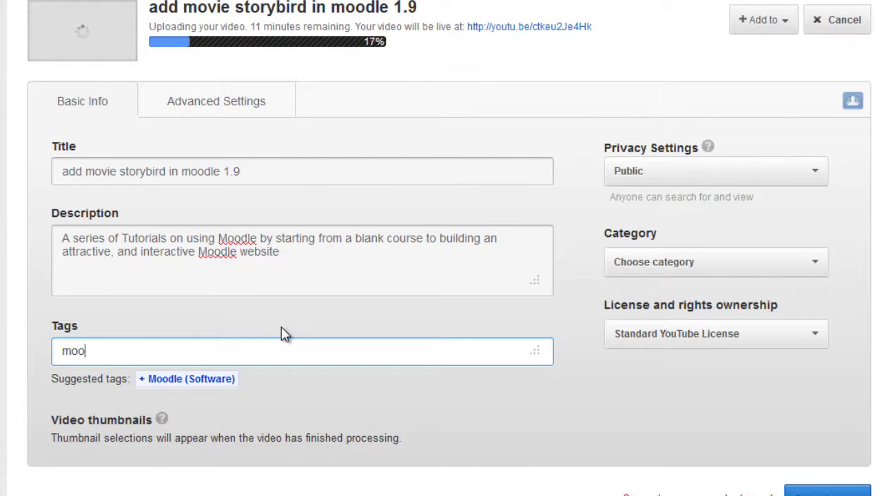
text(dle tut)
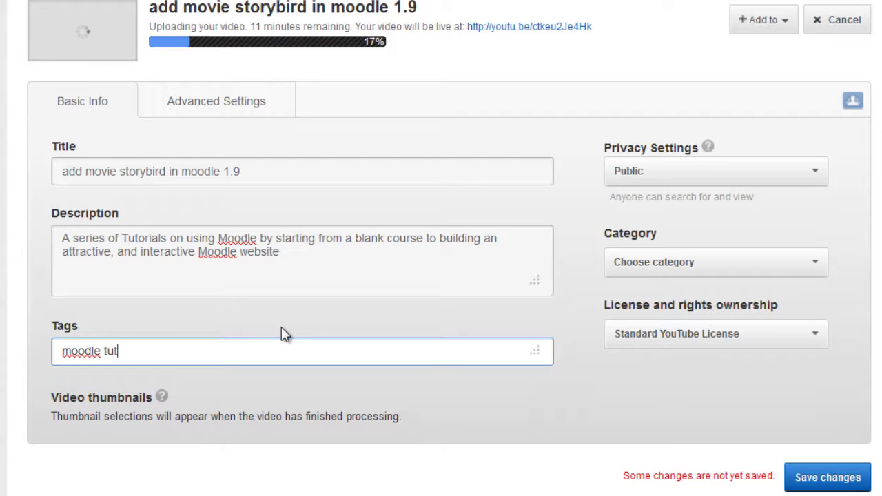
text(orial a)
text(dd mov)
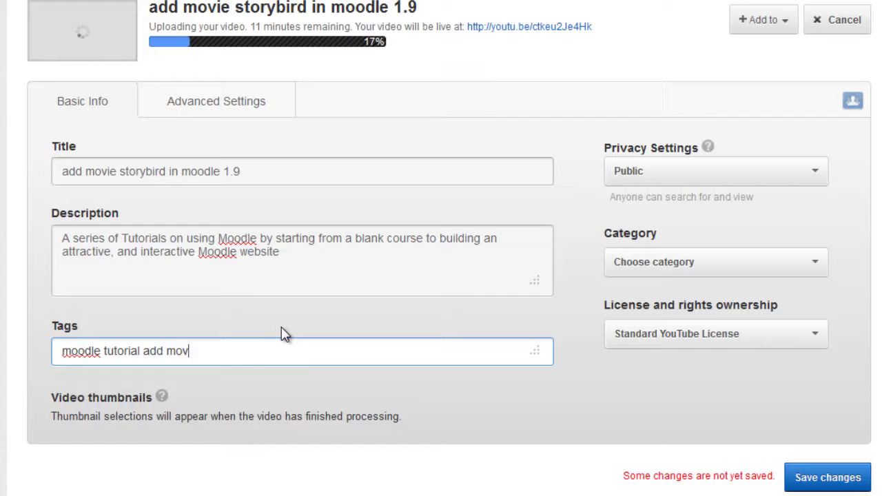
text(ie in )
text(youtube)
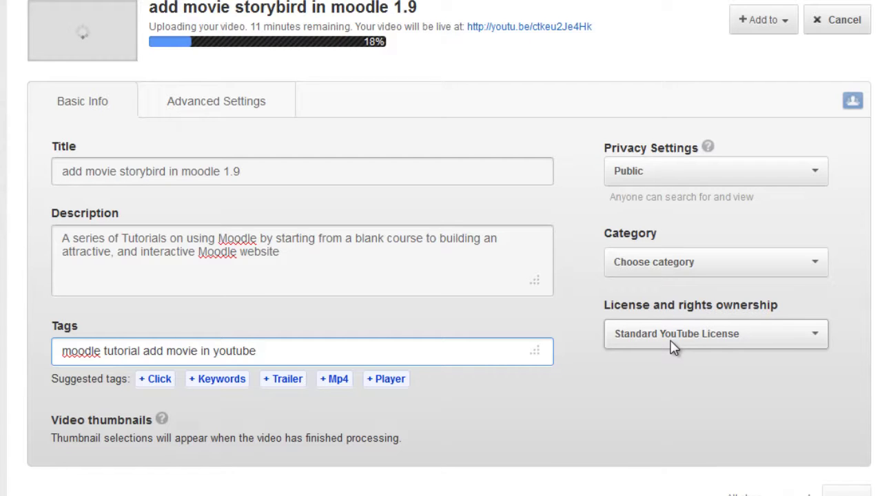
Step: Keep the video Public and set its category to Education
click(684, 181)
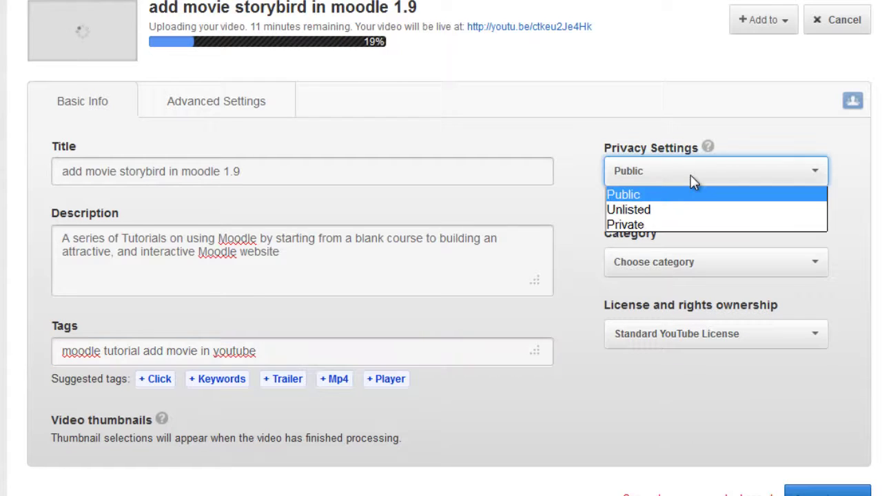
click(636, 194)
click(651, 262)
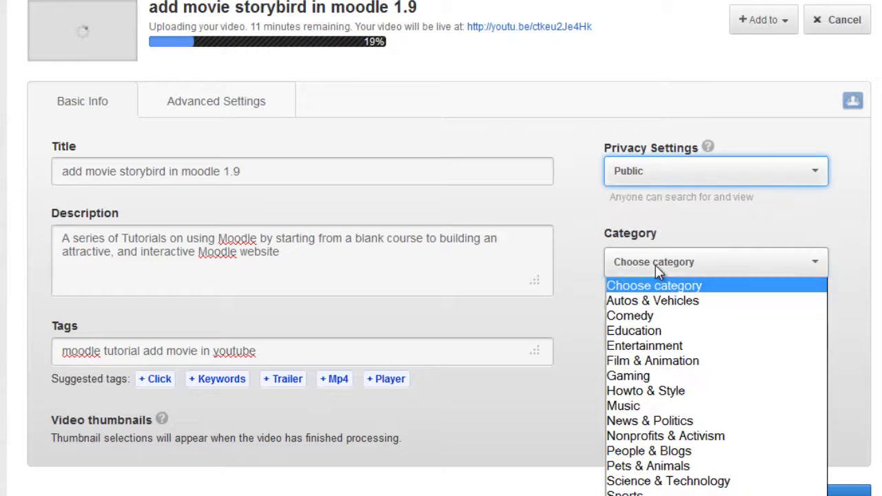
click(640, 331)
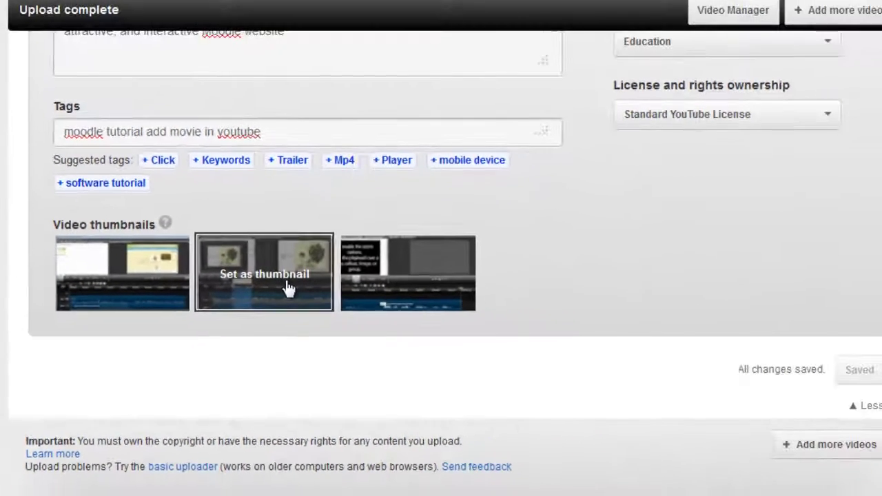
mouse_move(255, 276)
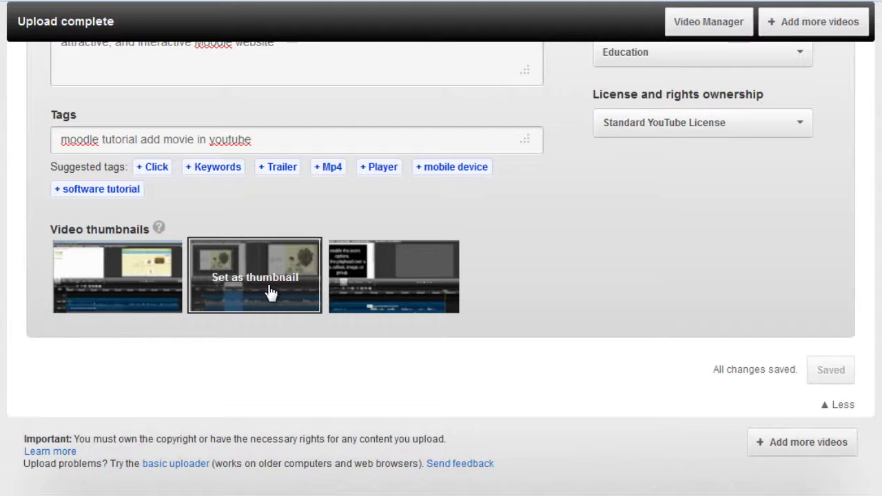
Step: Make the second frame the thumbnail, save, and show the video's Share > Embed code
click(271, 293)
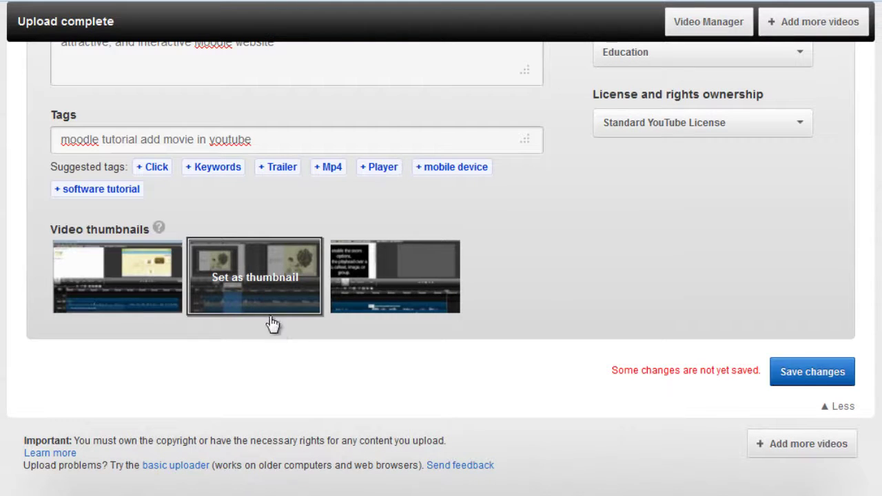
click(809, 379)
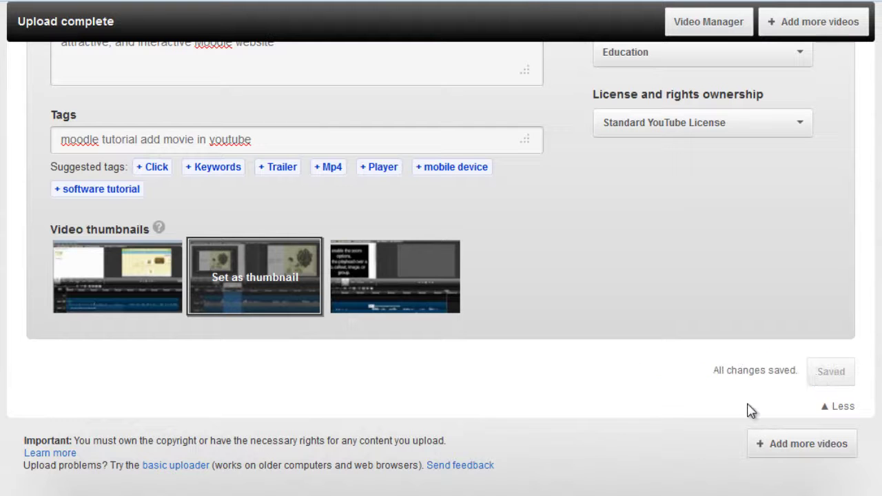
scroll(741, 412, up, 3)
scroll(743, 400, up, 3)
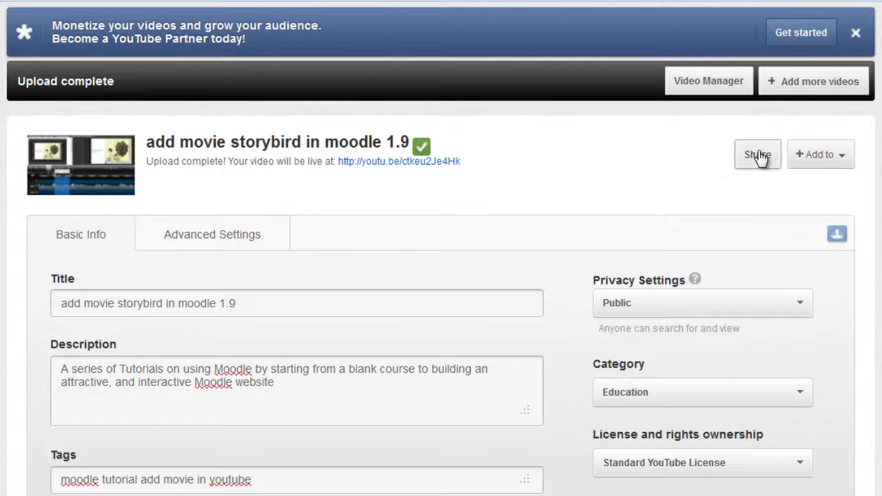
click(759, 155)
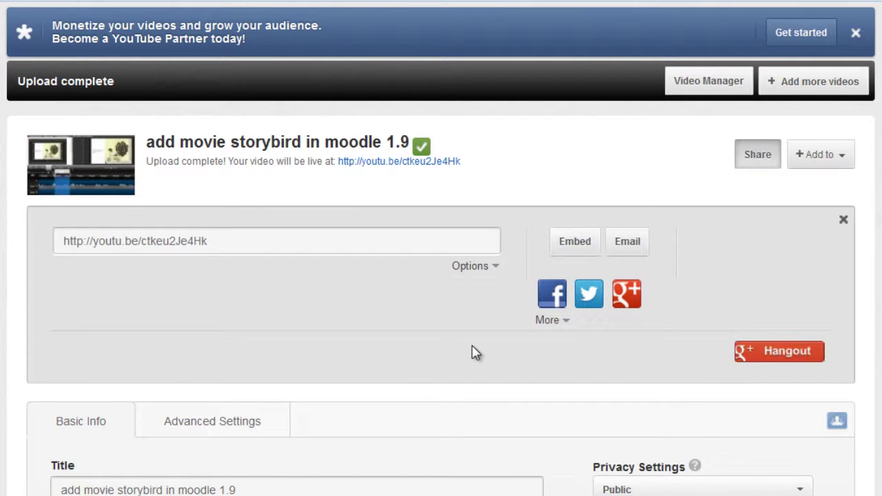
click(586, 247)
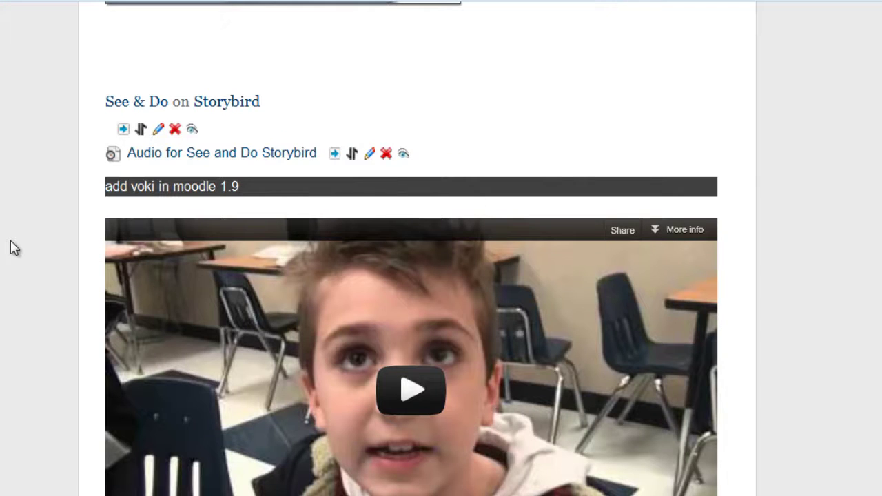
Step: Choose Insert a label from topic 5's Add a resource menu
scroll(10, 247, down, 2)
scroll(11, 243, down, 1)
scroll(10, 247, down, 3)
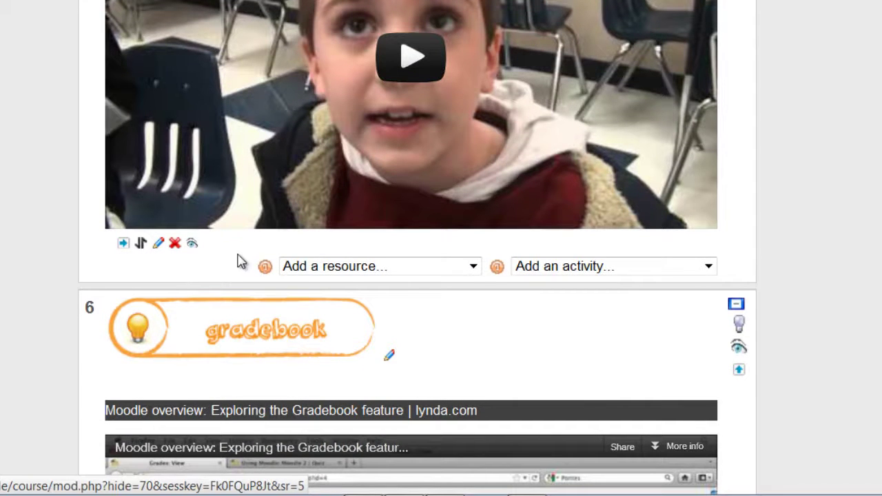
click(348, 269)
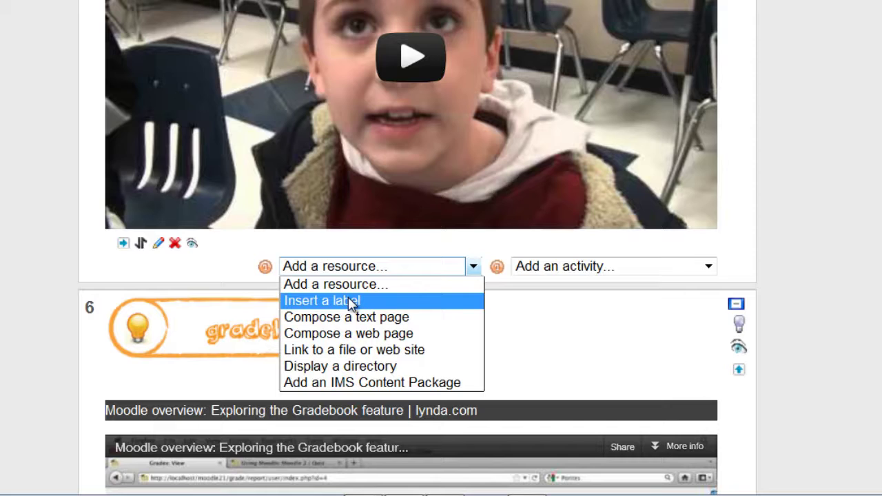
click(351, 301)
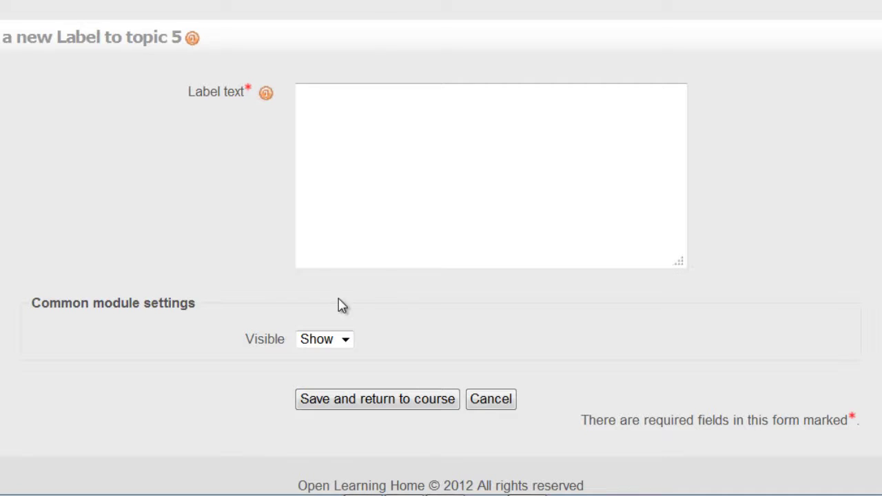
Step: Fill the label with the YouTube iframe under the heading 'add movie storybird in moodle 1.9' and save
click(453, 172)
text(<iframe width="560" height="315" src="http://www.youtube.com/embed/ctkeu2Je4Hk?rel=0" frameborder="0" allowfullscreen></iframe>)
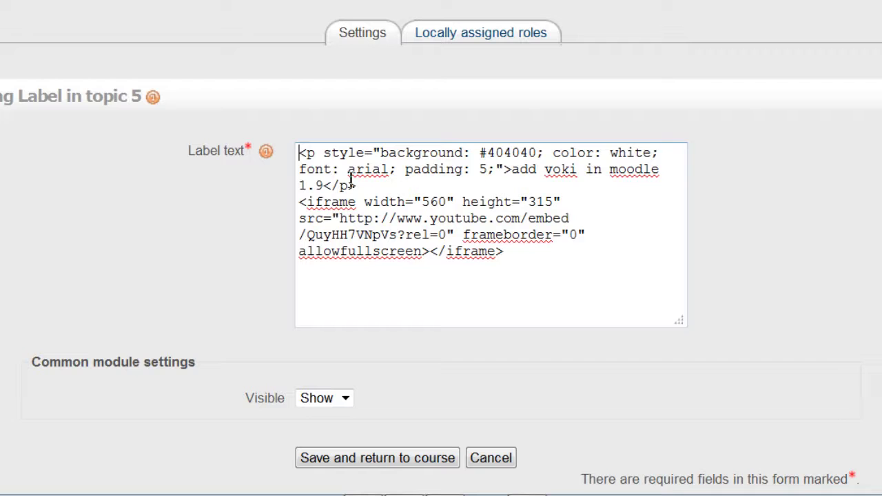
drag(361, 185, 299, 153)
key(ctrl+c)
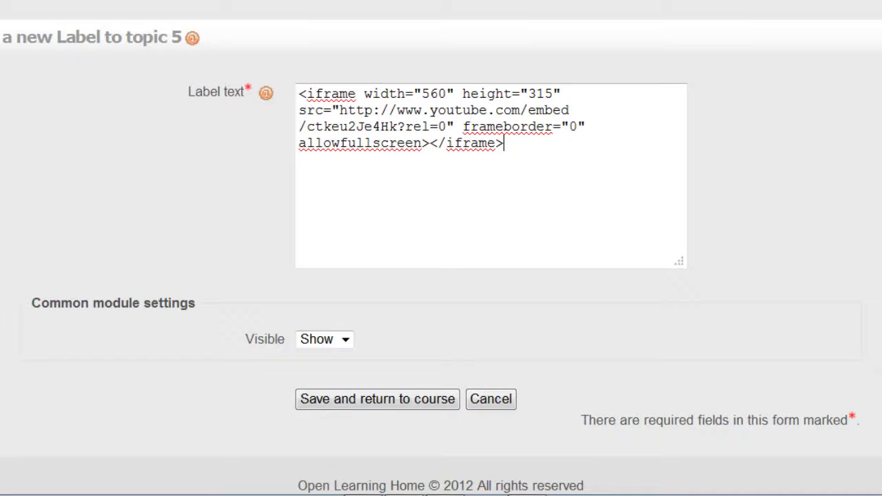
click(301, 94)
key(ctrl+v)
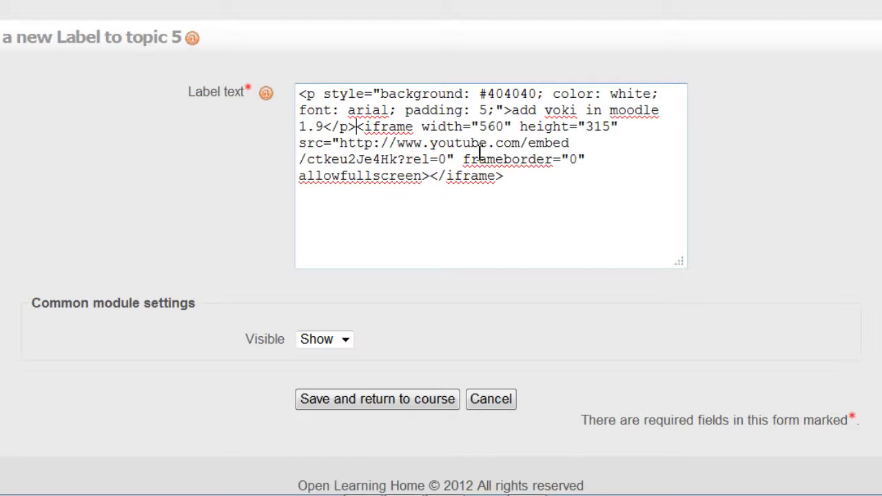
key(Return)
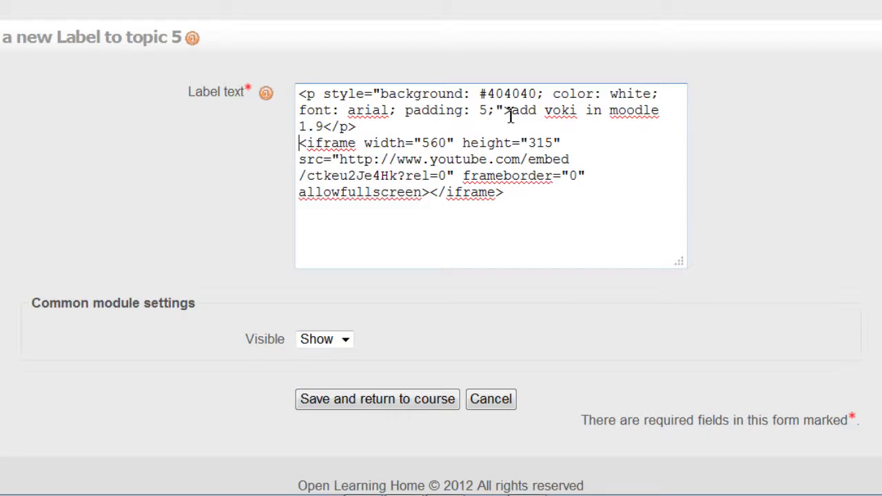
drag(511, 110, 662, 113)
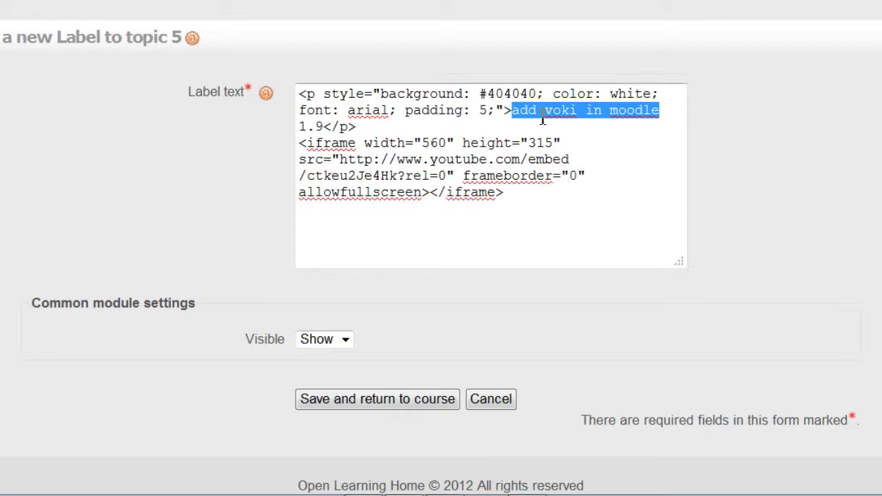
text(add movie storybird in moodle 1.9)
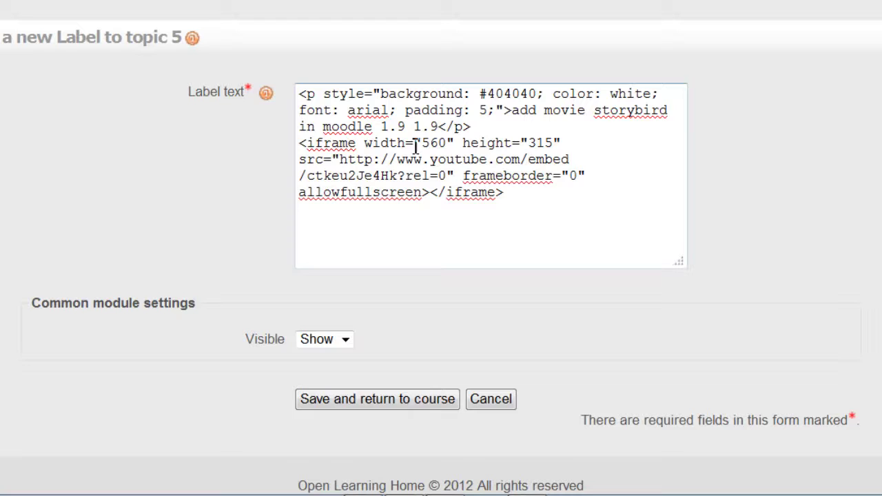
click(427, 403)
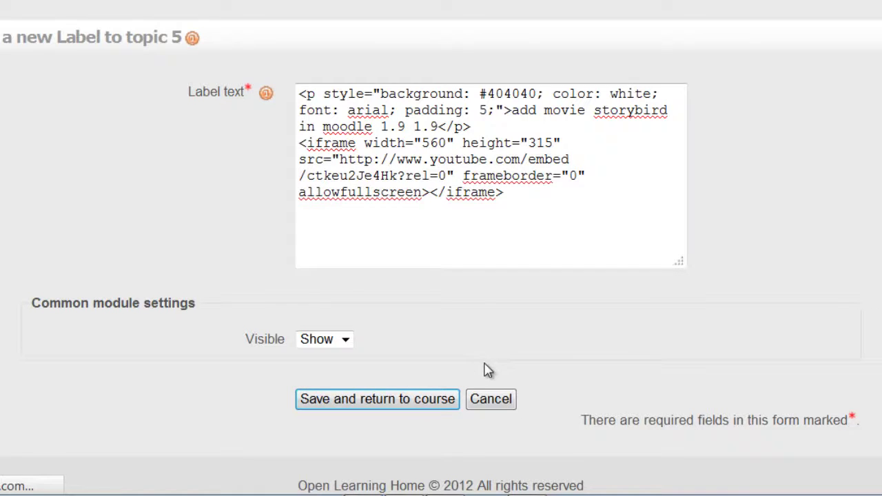